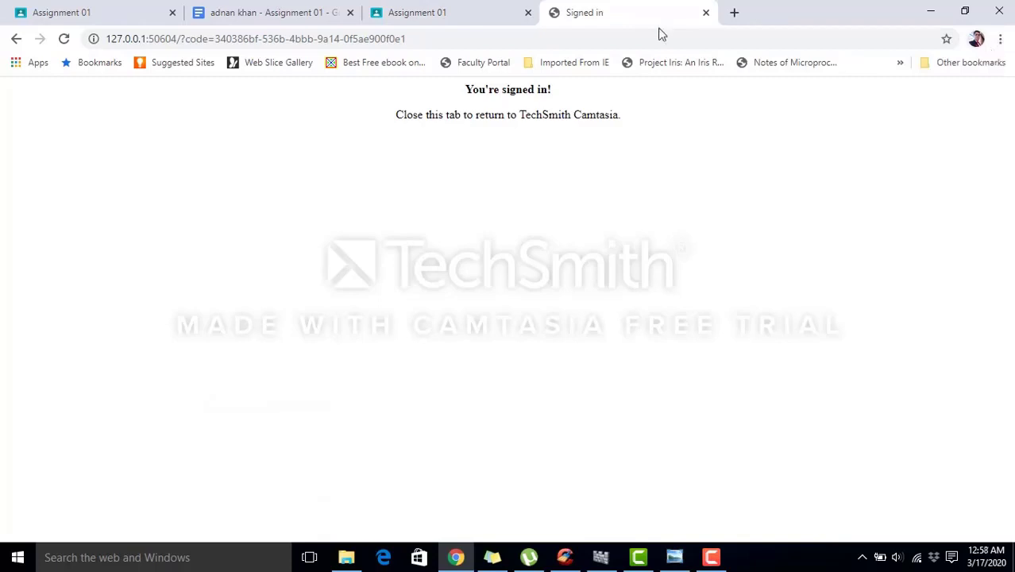
Go to google.com and launch Google Classroom from the Google apps grid.
click(615, 39)
text(google.com)
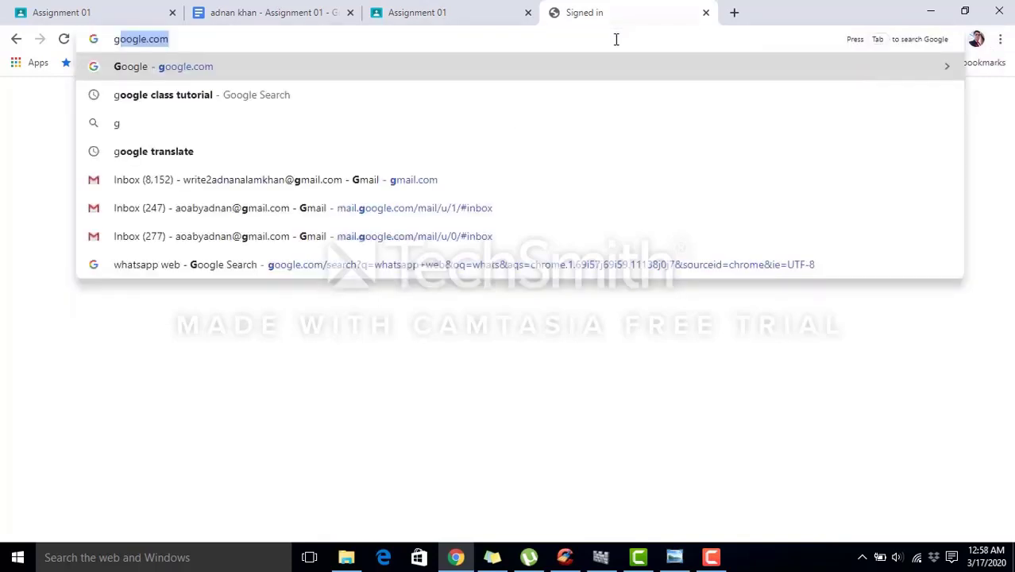
key(Return)
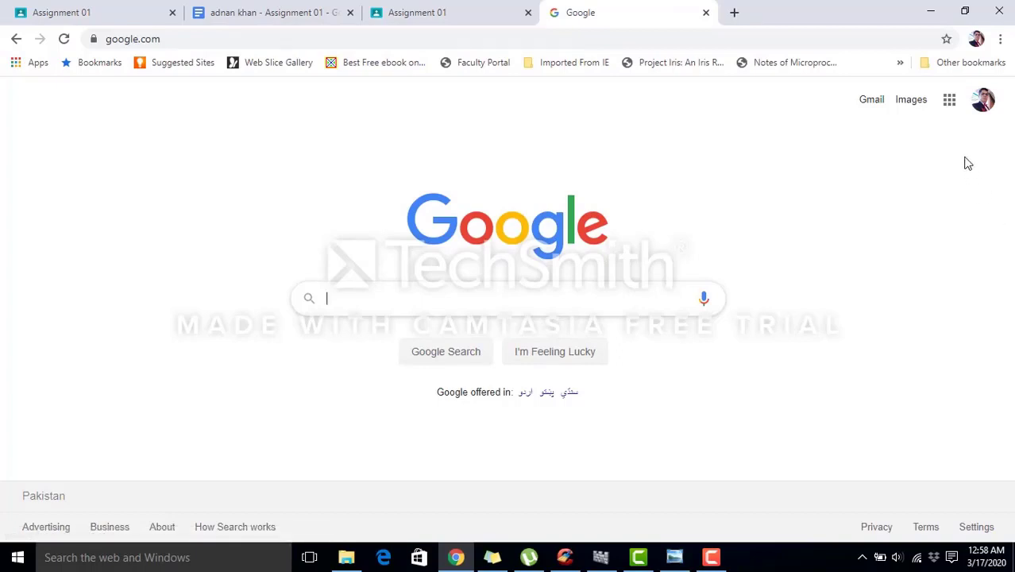
click(949, 111)
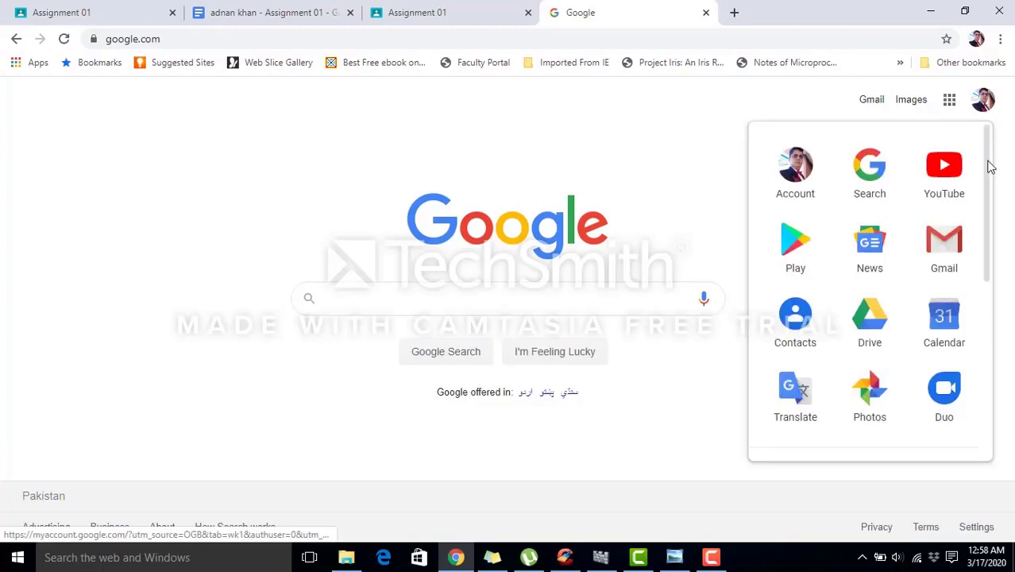
drag(991, 166, 1004, 322)
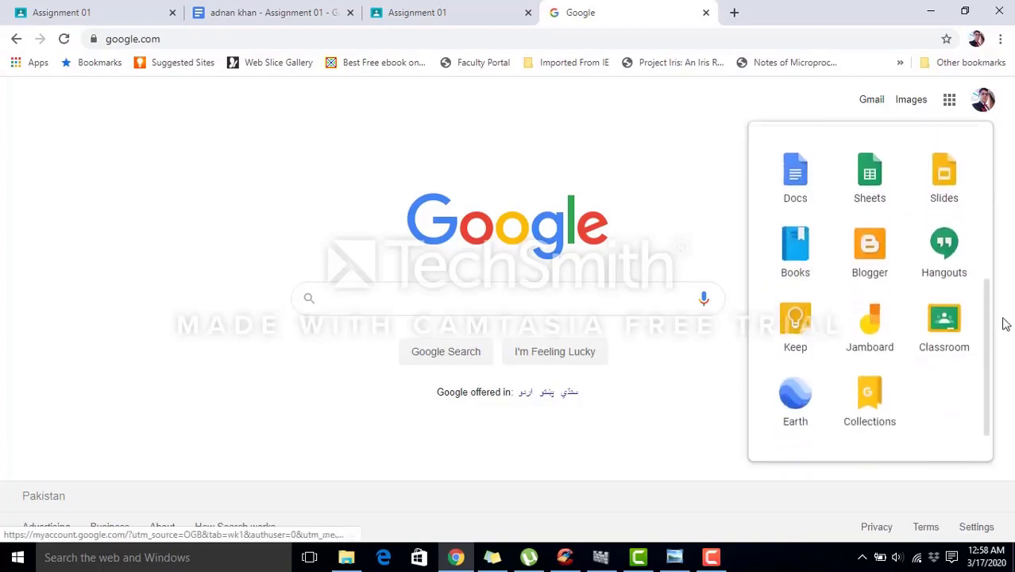
click(944, 324)
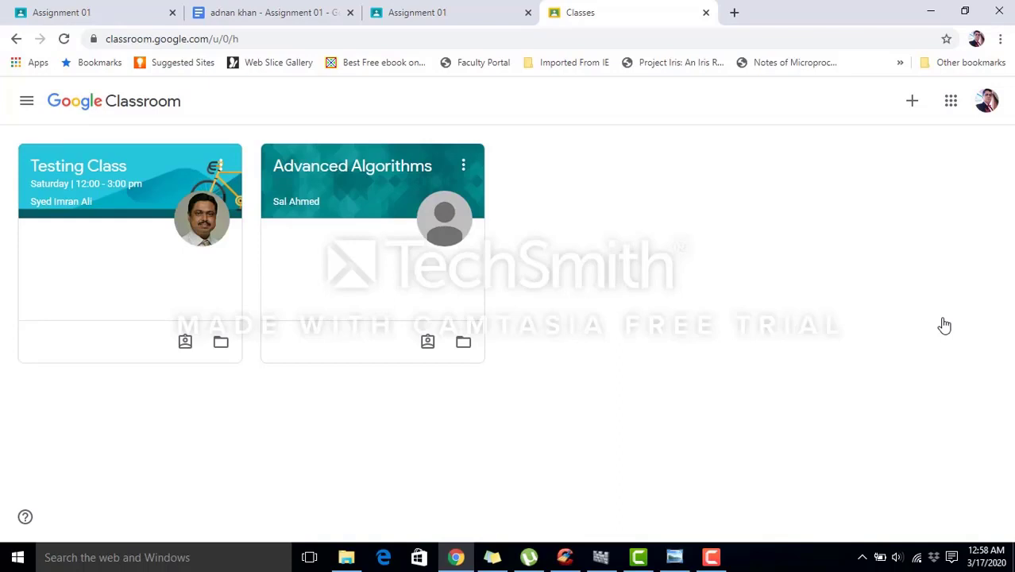
Open the + menu to show the Join class and Create class options.
click(912, 112)
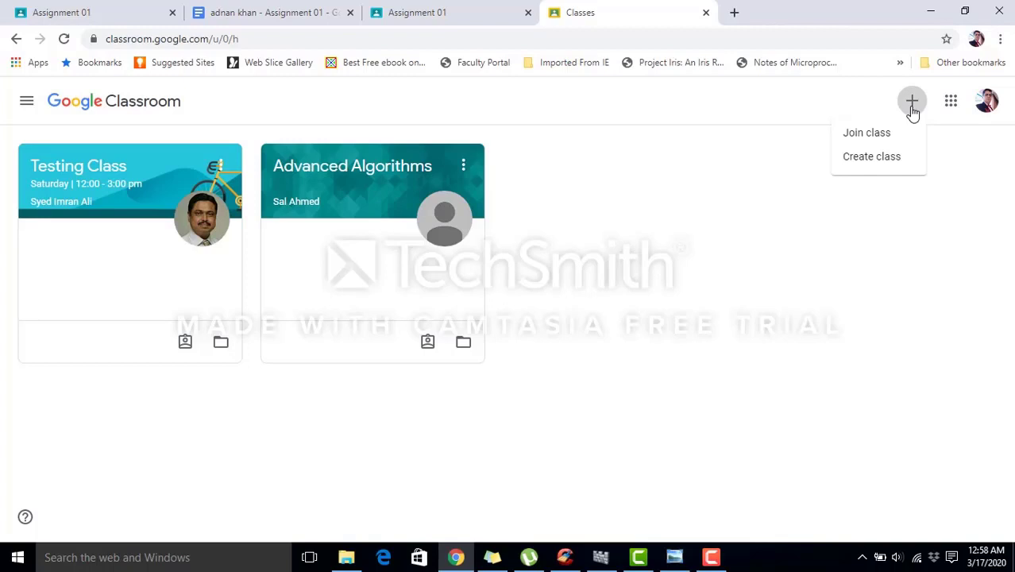
Start joining a class by code, then cancel without entering a code.
click(863, 143)
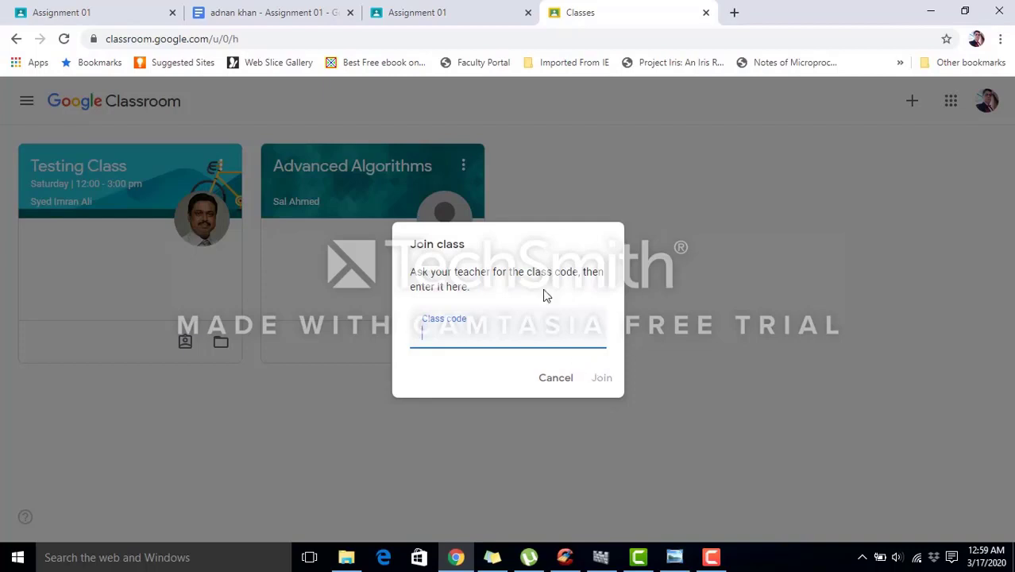
click(547, 386)
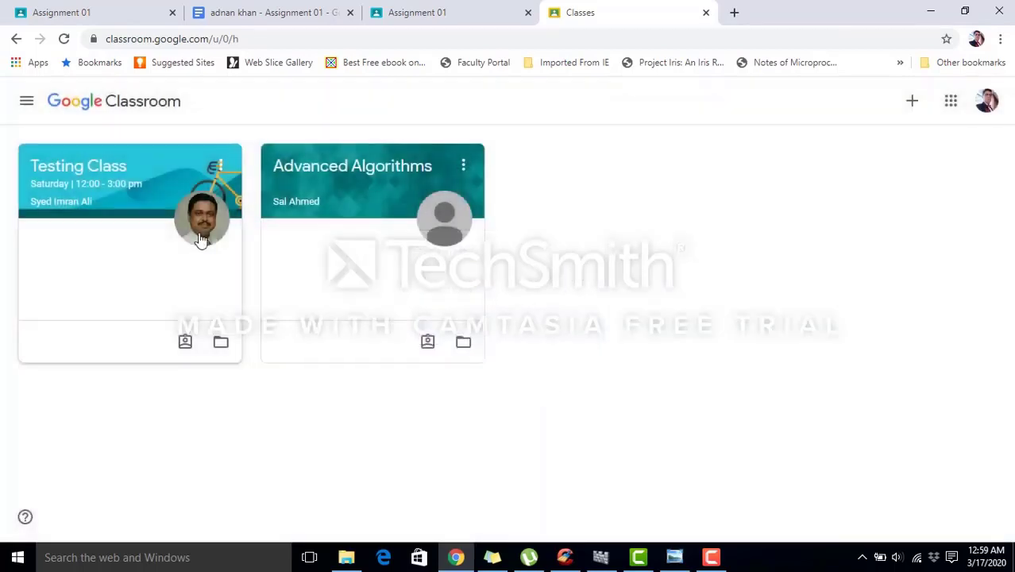
Open Testing Class and view its Classwork page listing Assignment 01 and Lecture 01.
click(141, 216)
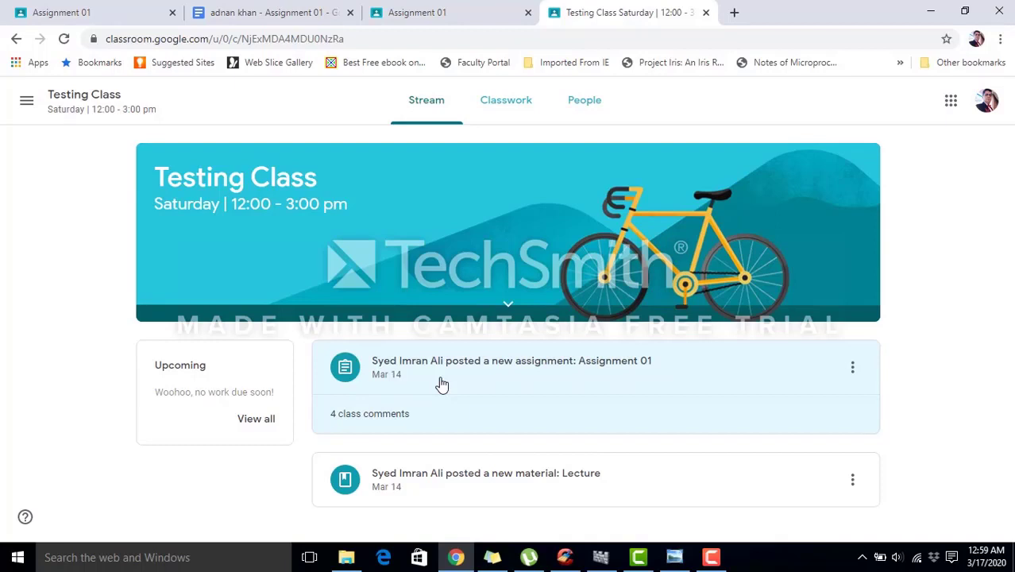
click(508, 105)
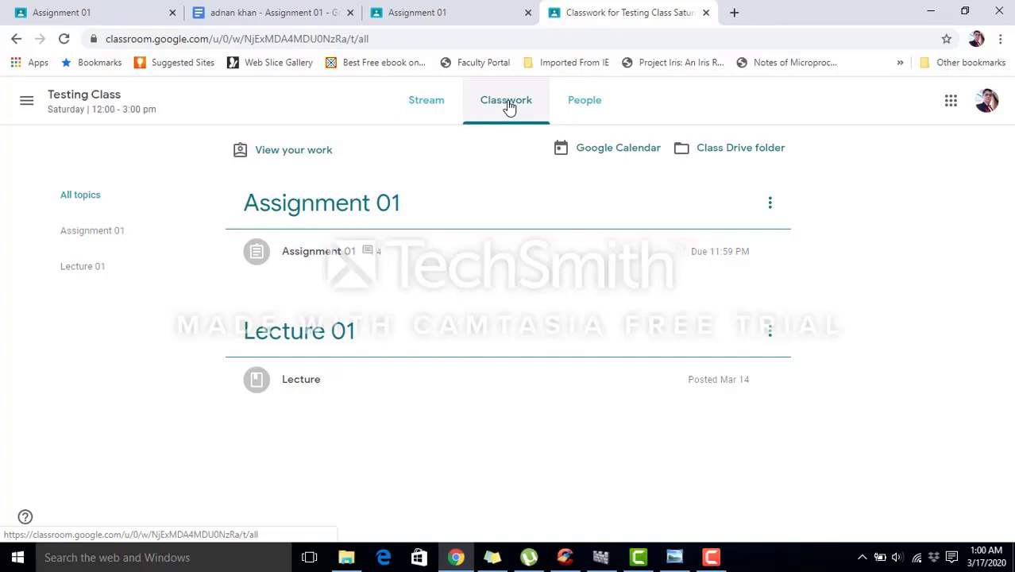
Browse Testing Class's People list, then return to the class Stream.
click(591, 103)
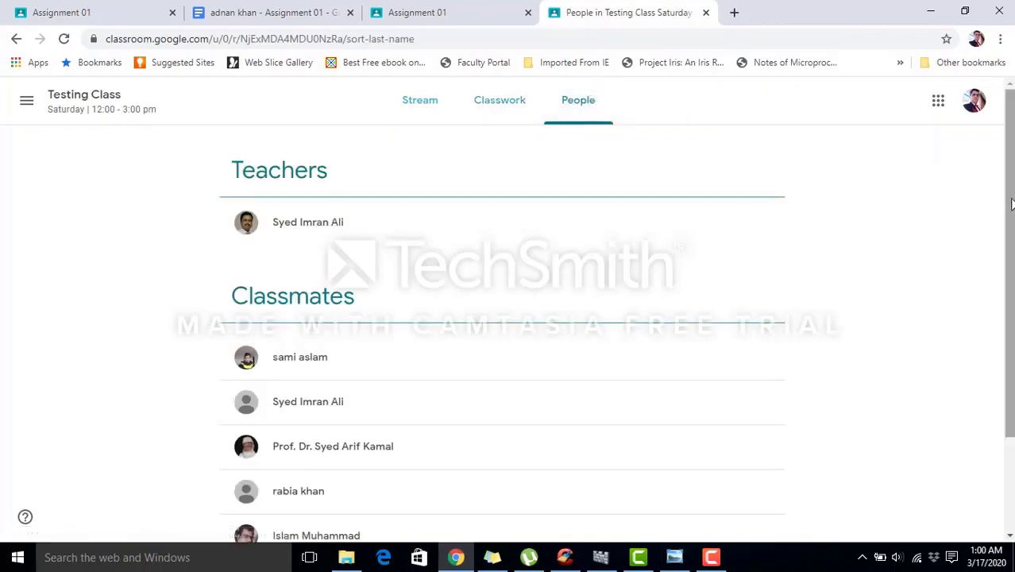
drag(1012, 205, 1012, 323)
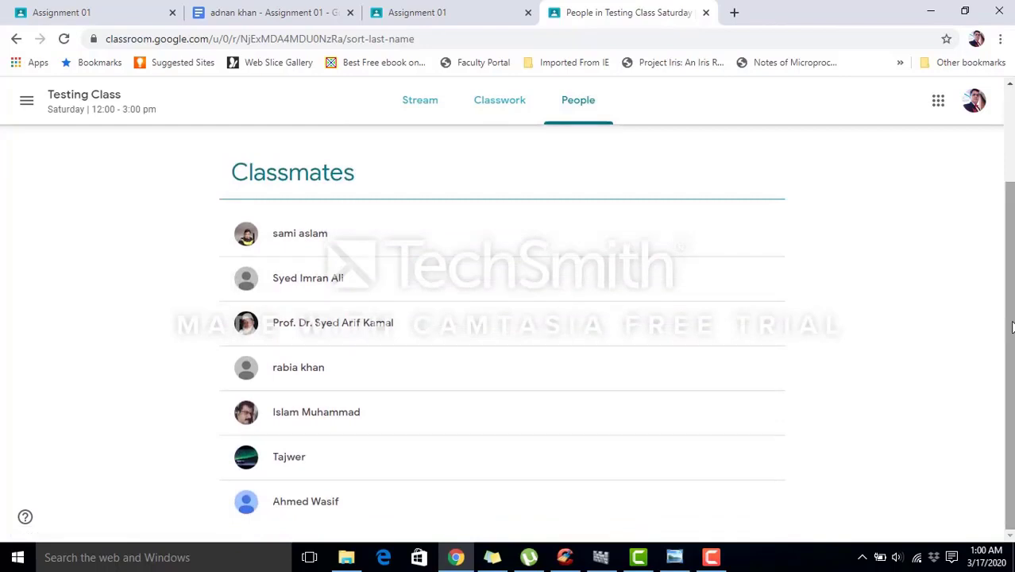
mouse_move(1011, 328)
mouse_down()
mouse_move(1011, 267)
mouse_move(1011, 326)
mouse_up()
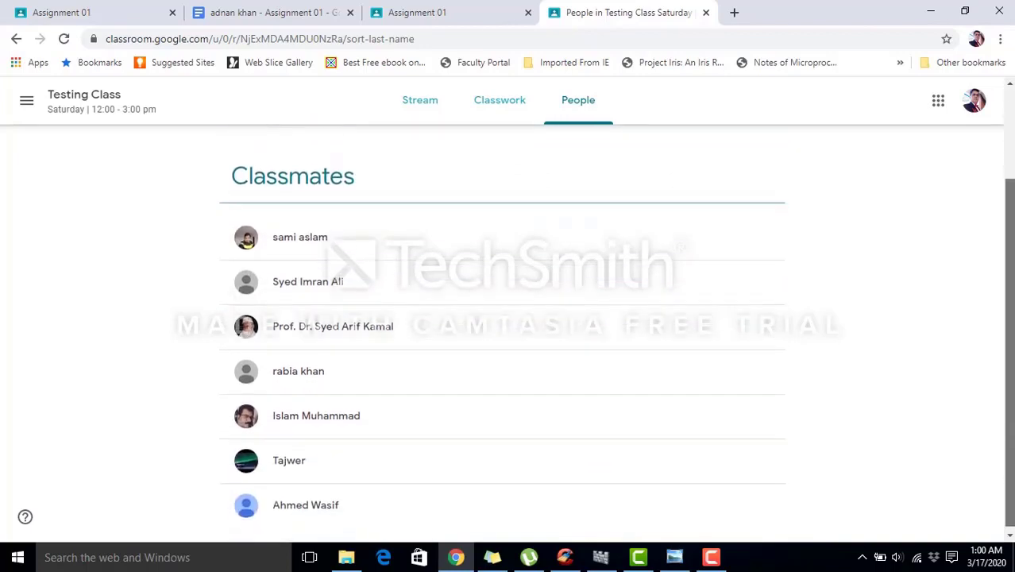
scroll(502, 333, up, 2)
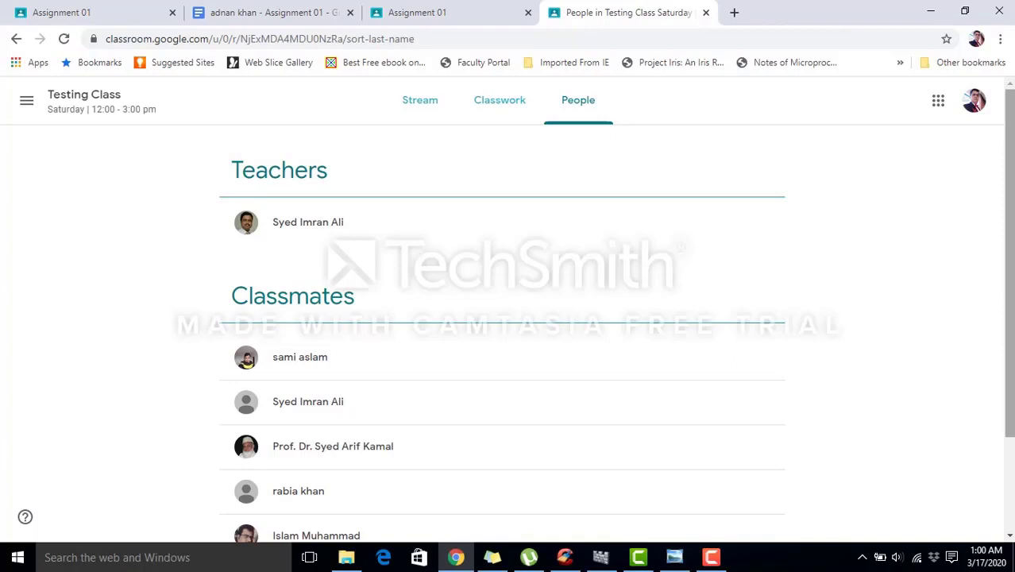
click(419, 104)
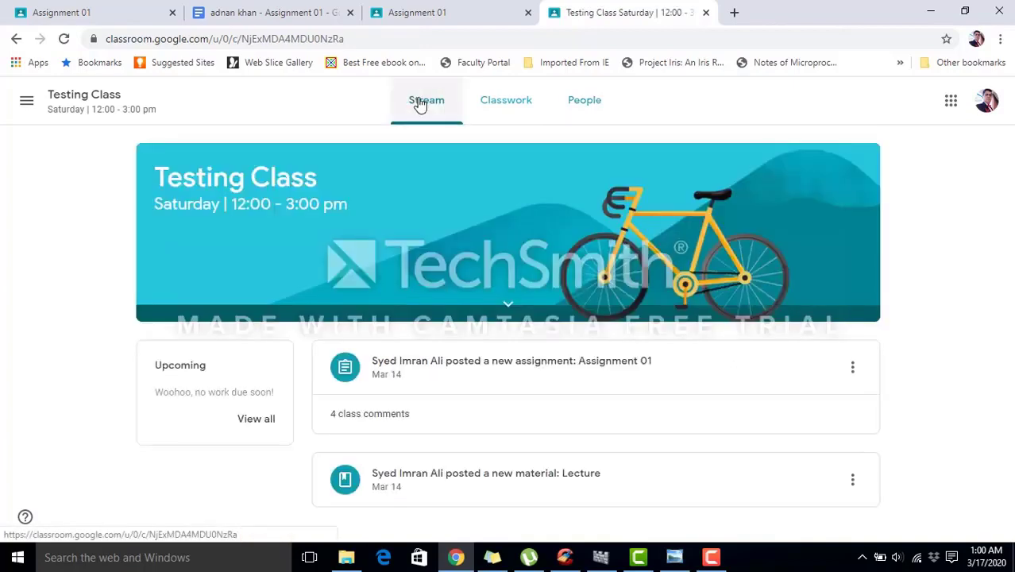
Open Assignment 01, preview and close Lecture.txt, and select the private comment text.
click(544, 368)
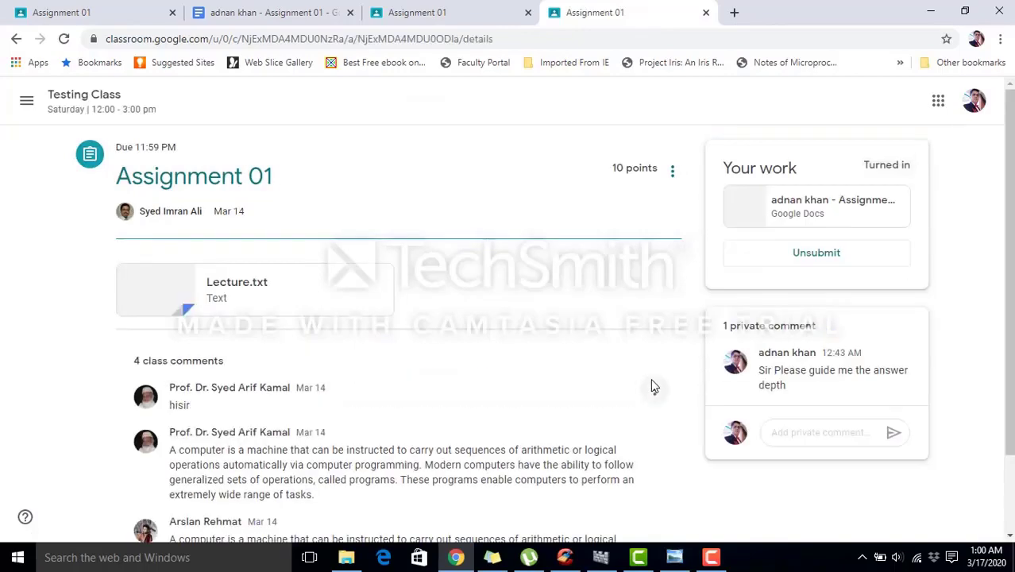
click(174, 299)
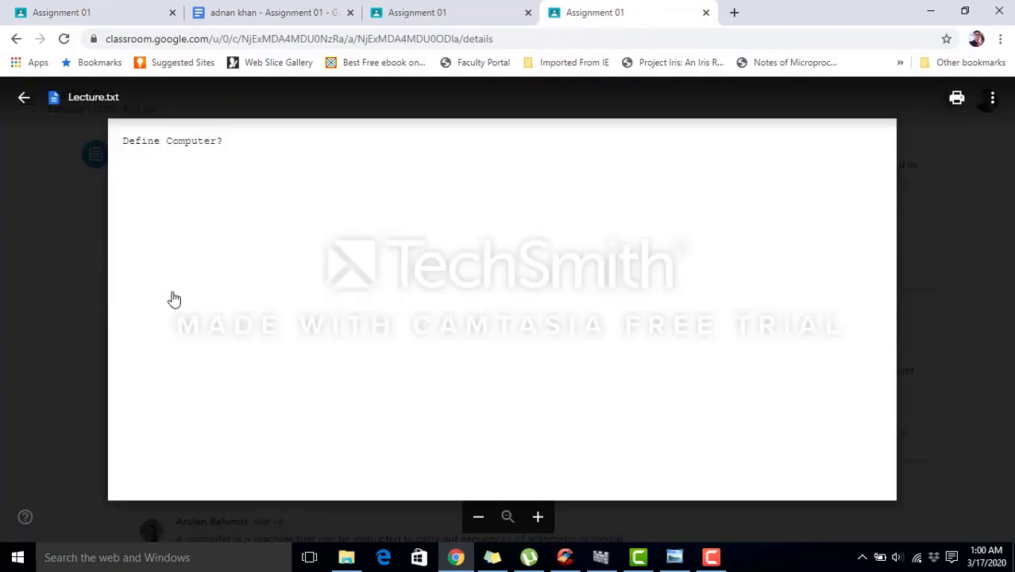
key(Escape)
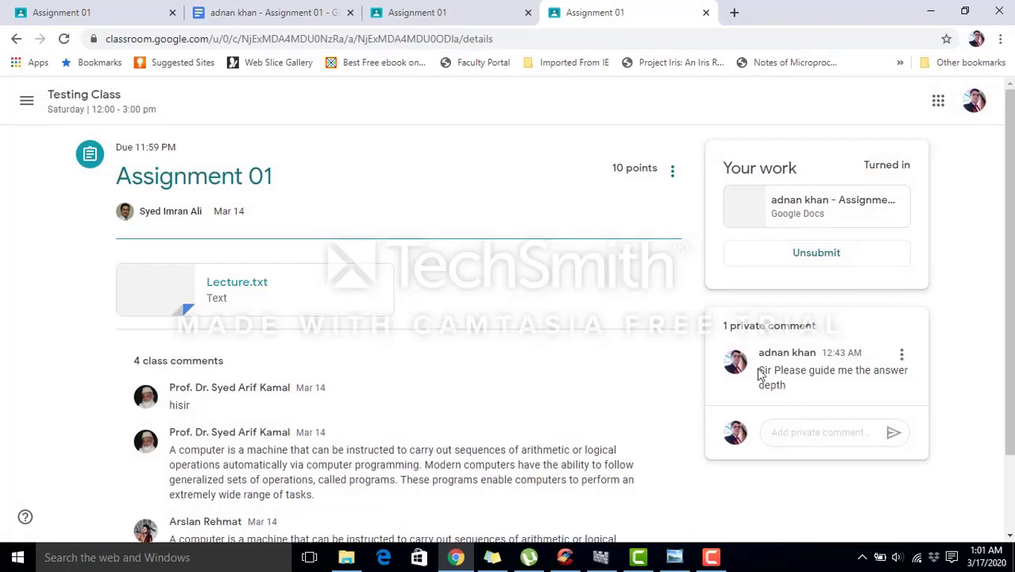
mouse_move(832, 370)
drag(760, 370, 852, 399)
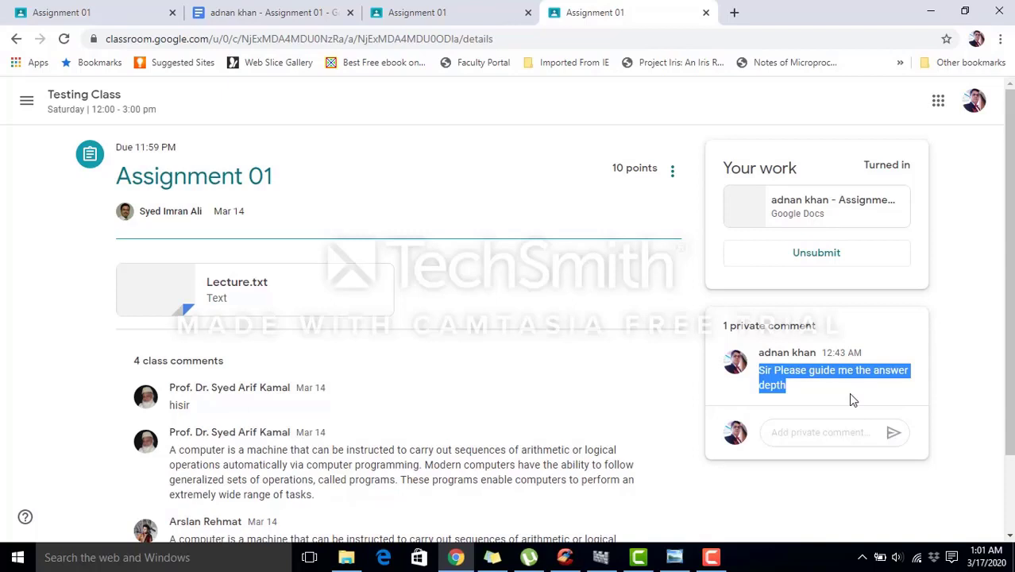
Unsubmit Assignment 01's turned-in work and show the Add or create options.
click(793, 268)
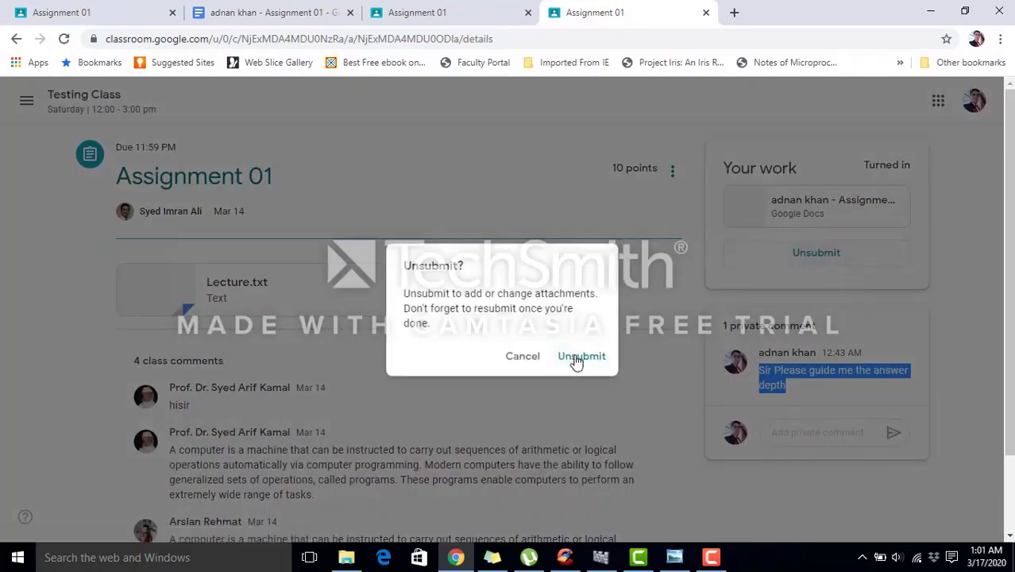
click(577, 358)
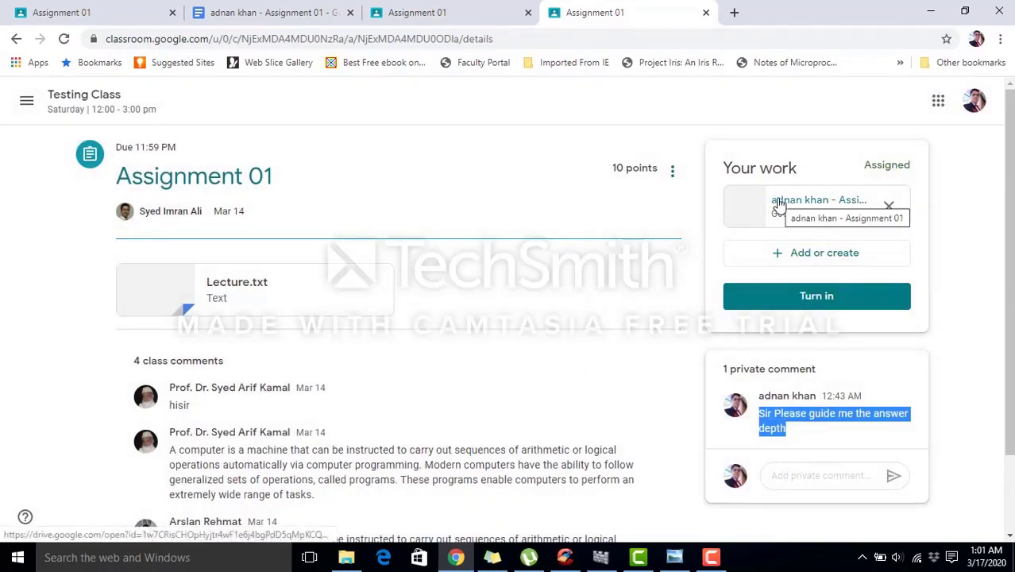
click(795, 259)
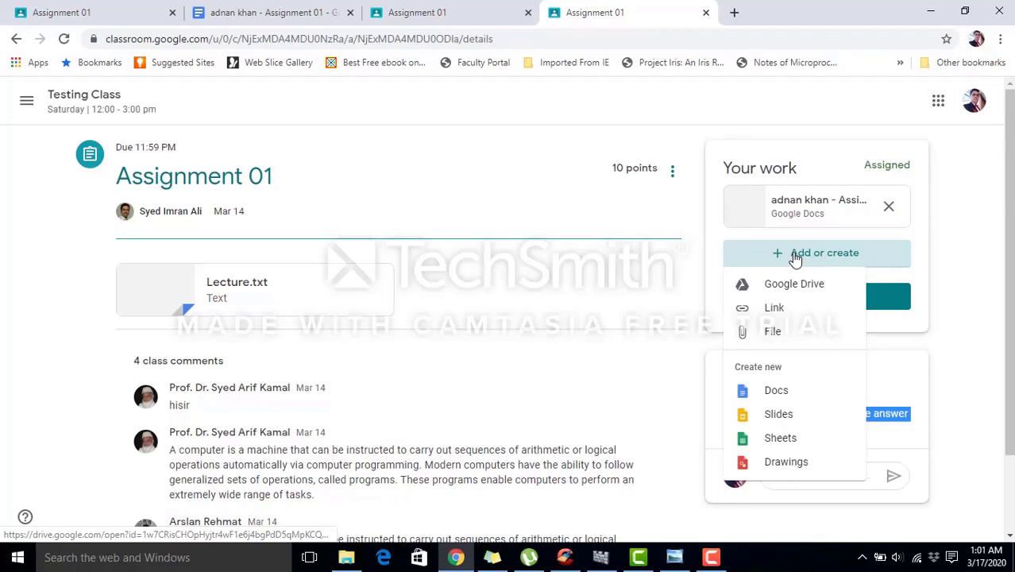
click(777, 334)
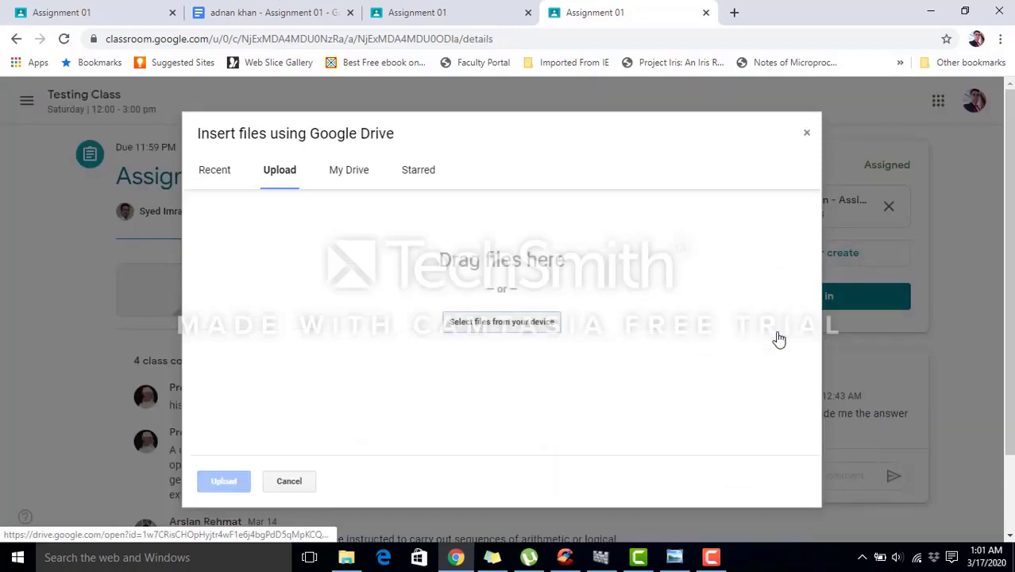
click(540, 332)
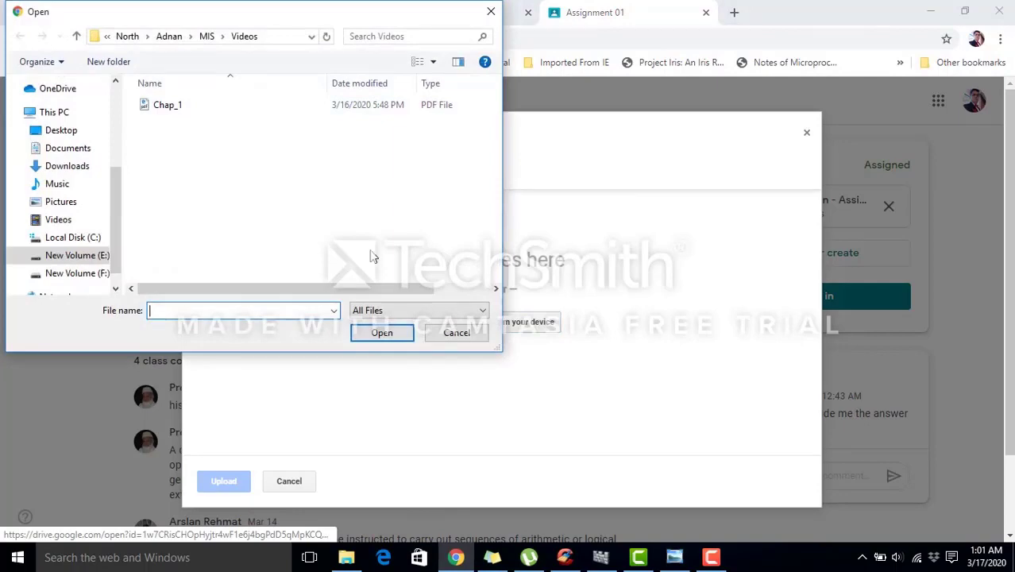
click(459, 333)
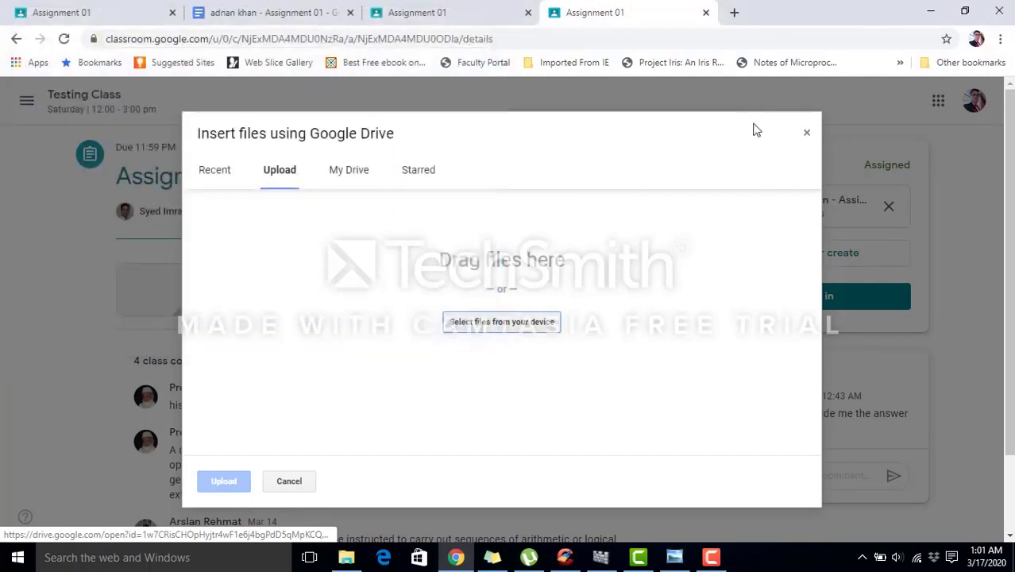
click(805, 135)
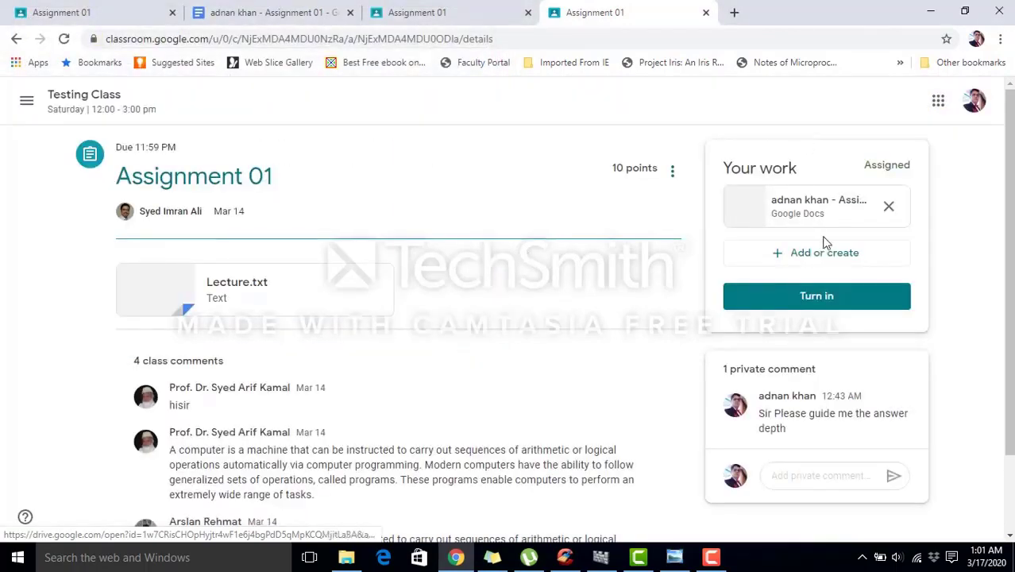
click(805, 256)
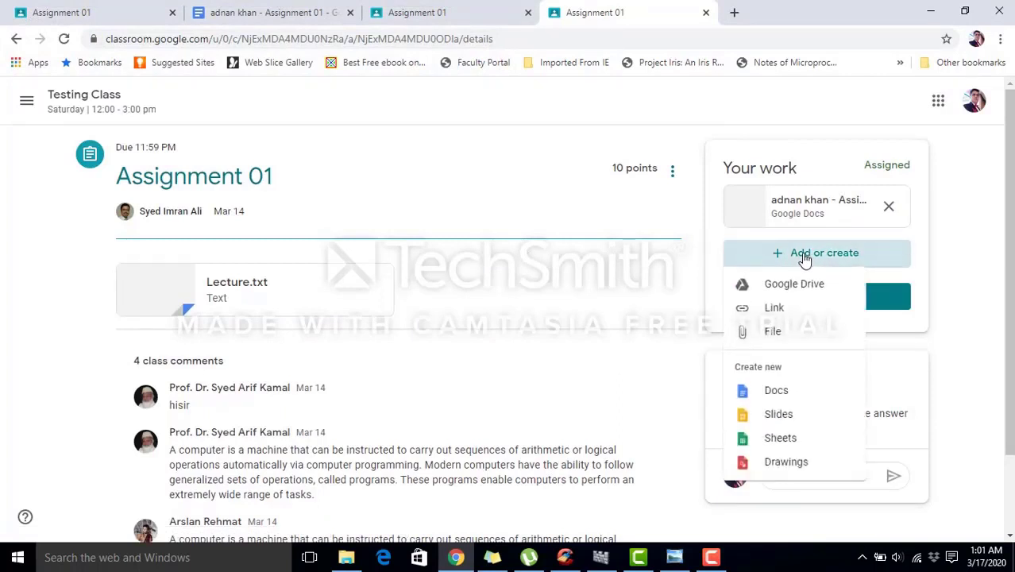
Create a new blank Google Doc attached to Assignment 01.
click(786, 393)
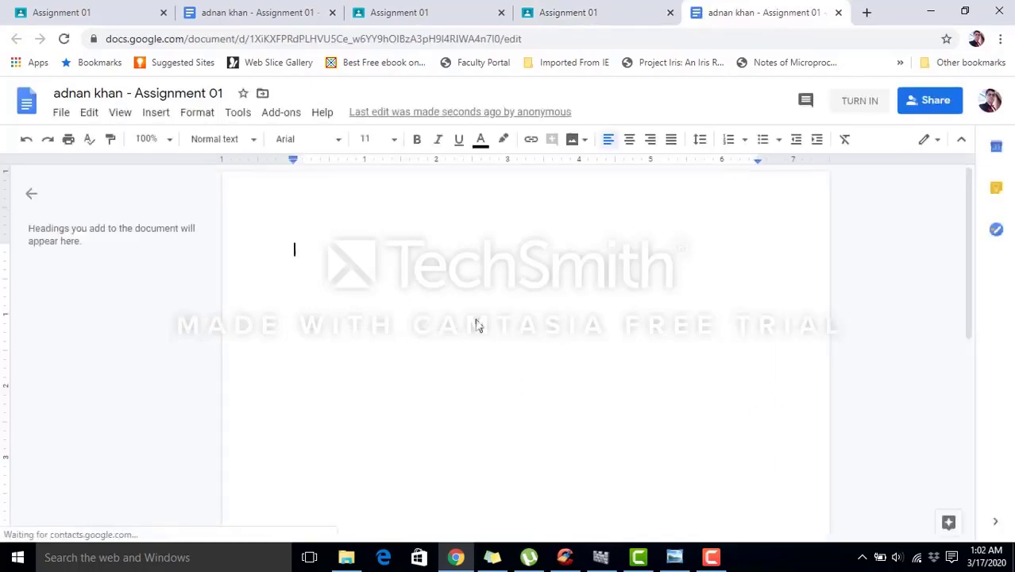
Write 'Ans 1: Computer is an electronic device used to solve problems electronically.' and start turning in.
text(Ans)
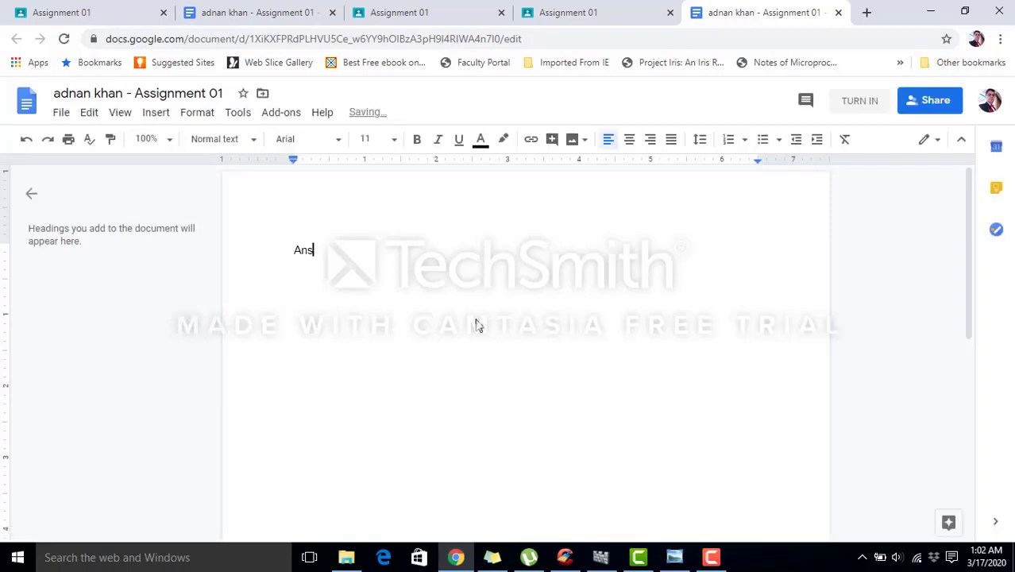
text( 1:)
text( Computer)
text( is an elec)
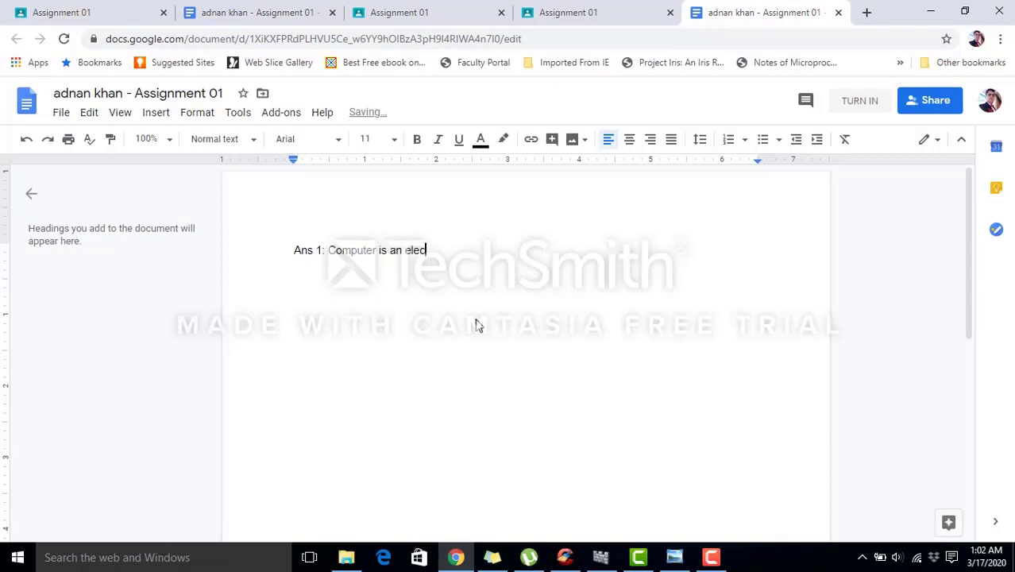
text(troni)
text(c devi)
text(ce use)
text(d to )
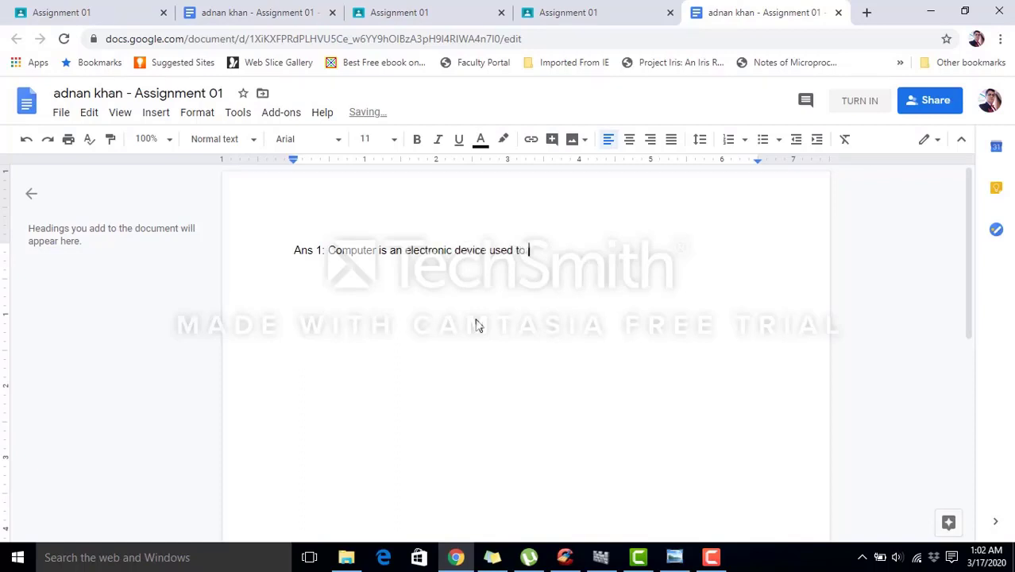
text(solve )
text(pro)
text(blems)
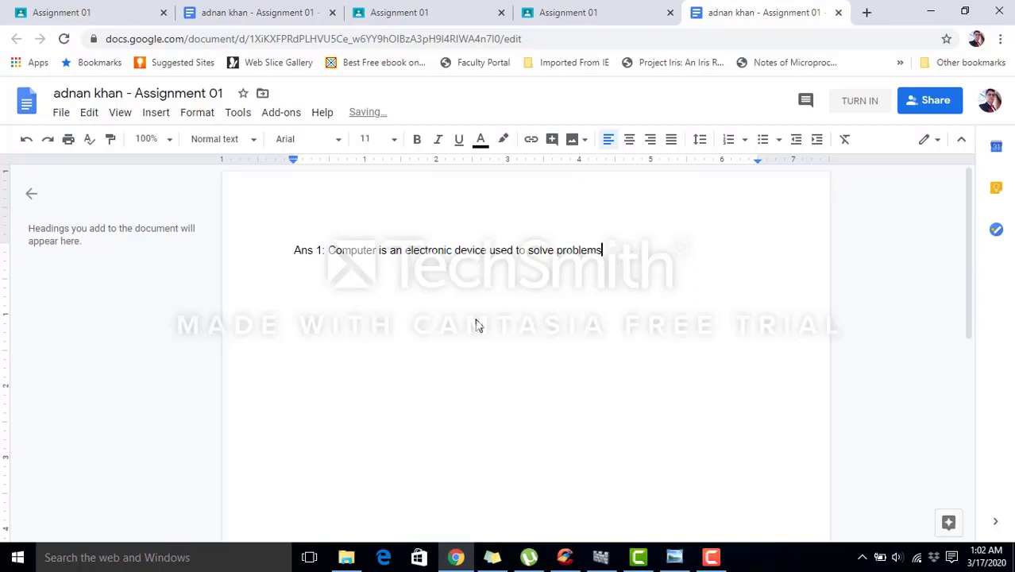
text( ele)
text(ctron)
text(ically)
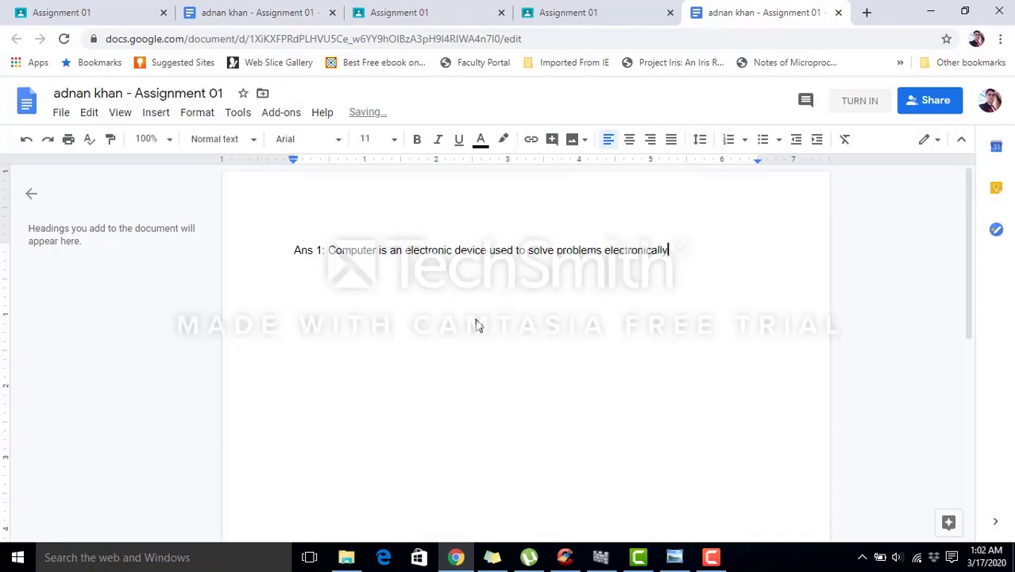
text(.)
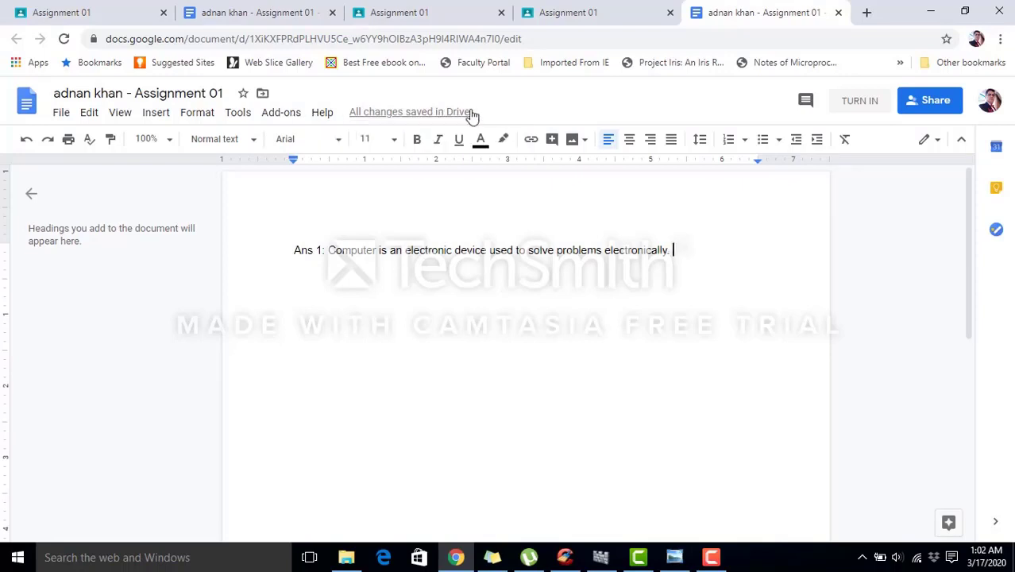
click(857, 110)
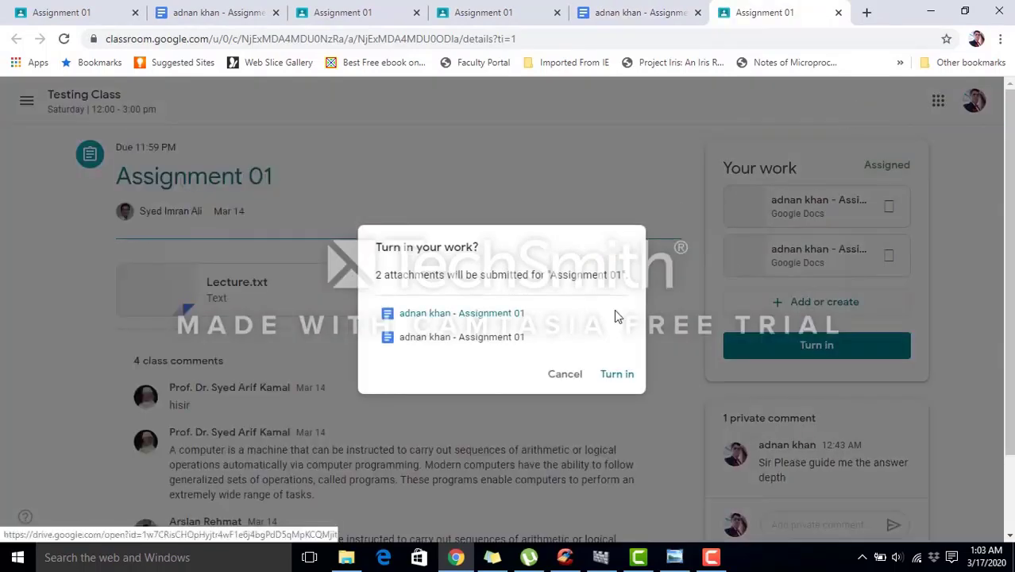
Confirm turning in Assignment 01 with both Google Docs attachments.
click(618, 375)
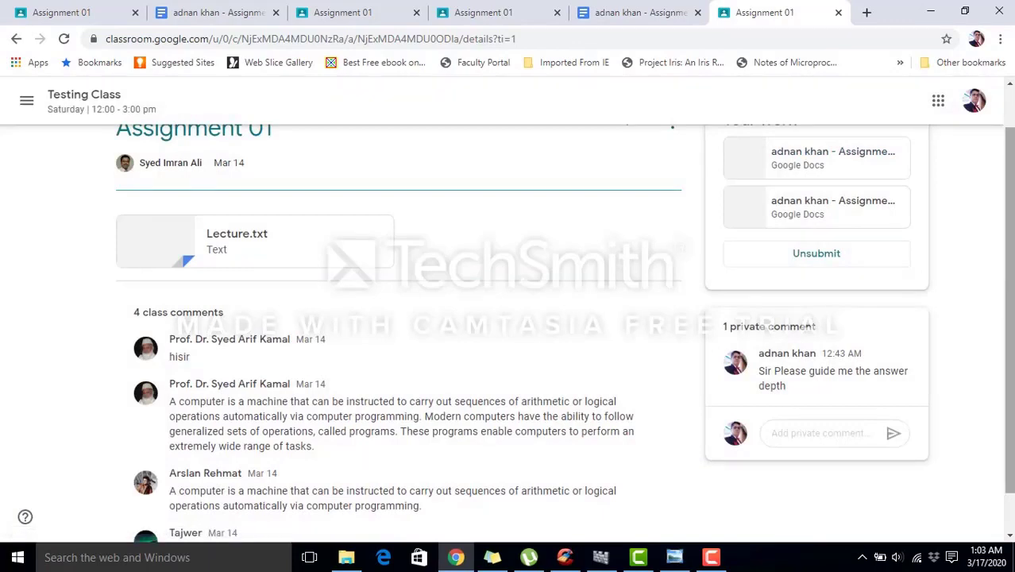
scroll(507, 317, down, 1)
scroll(507, 318, up, 2)
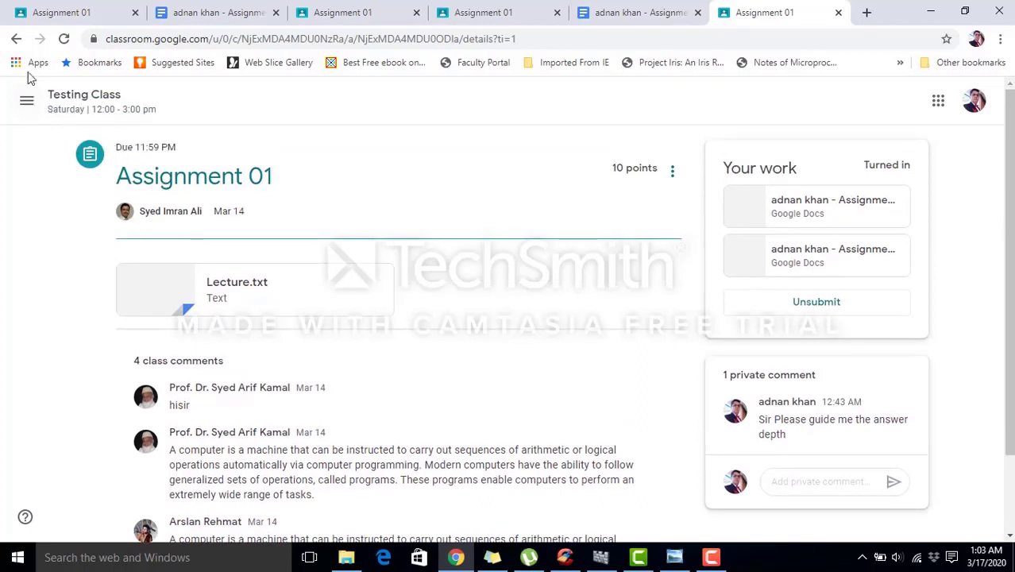
Leave the assignment details and return to Testing Class via the class list.
click(16, 39)
click(27, 100)
click(110, 270)
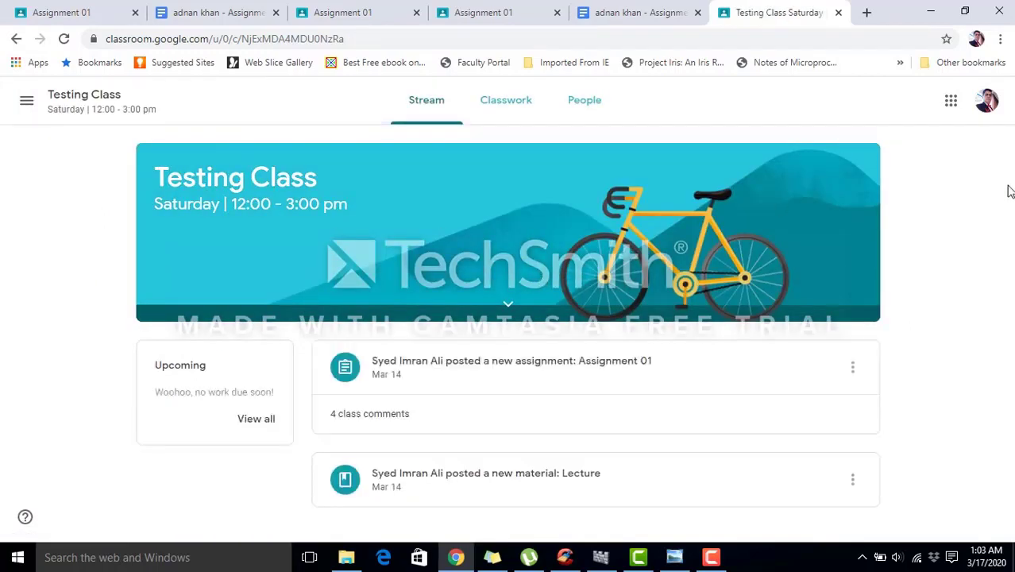
Browse Testing Class's People and Classwork pages, then return to its Stream.
click(590, 101)
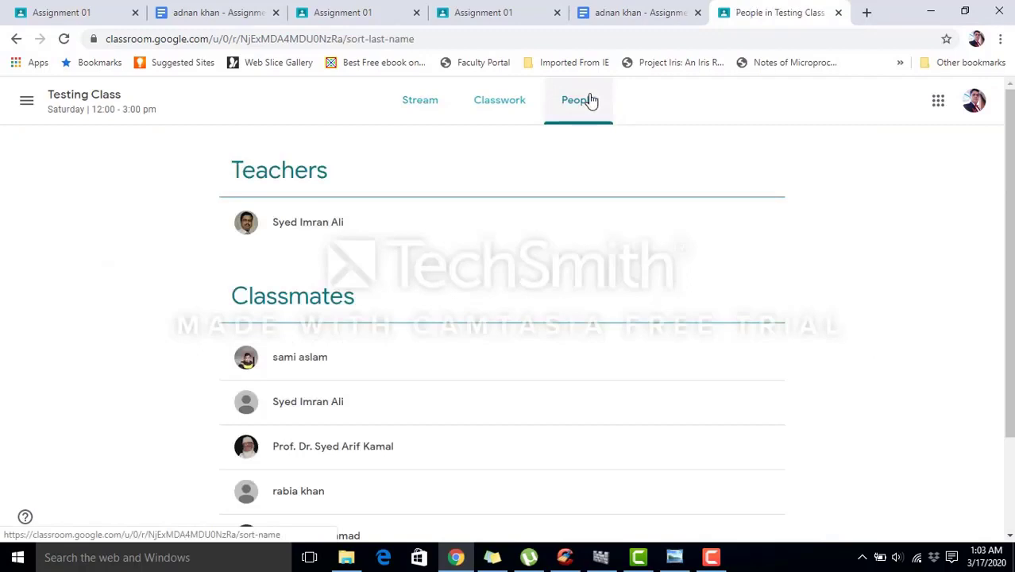
click(518, 110)
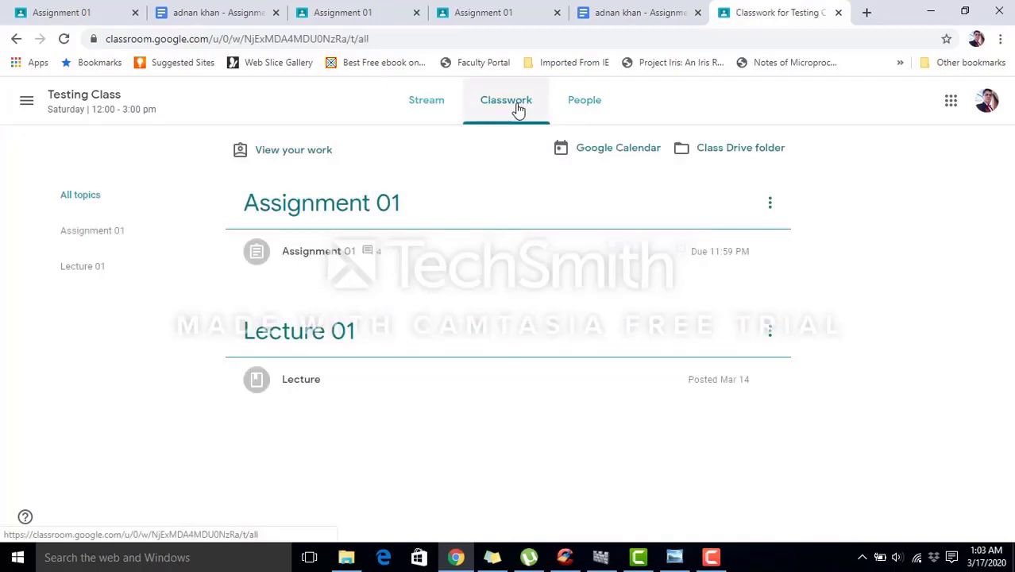
click(430, 117)
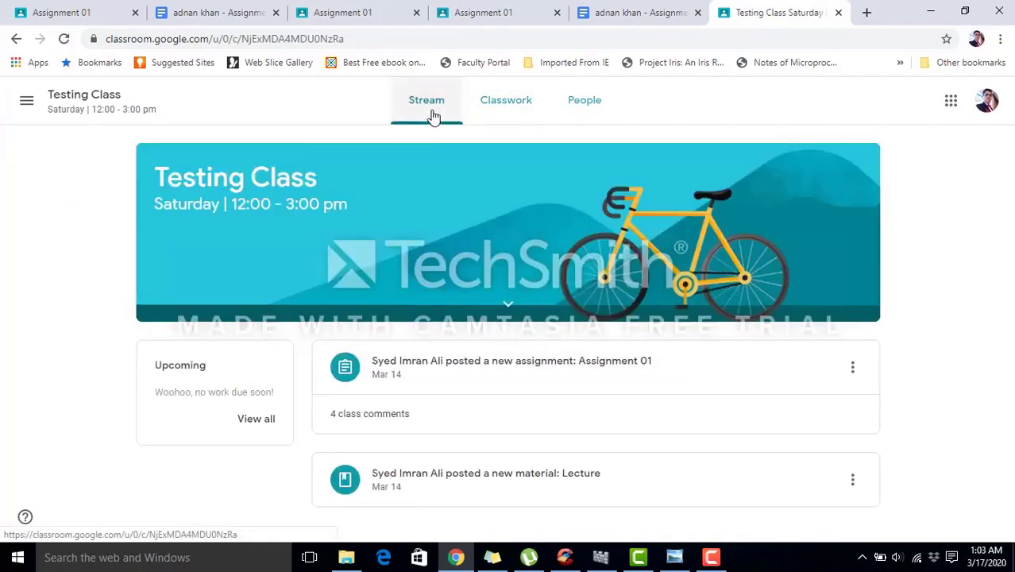